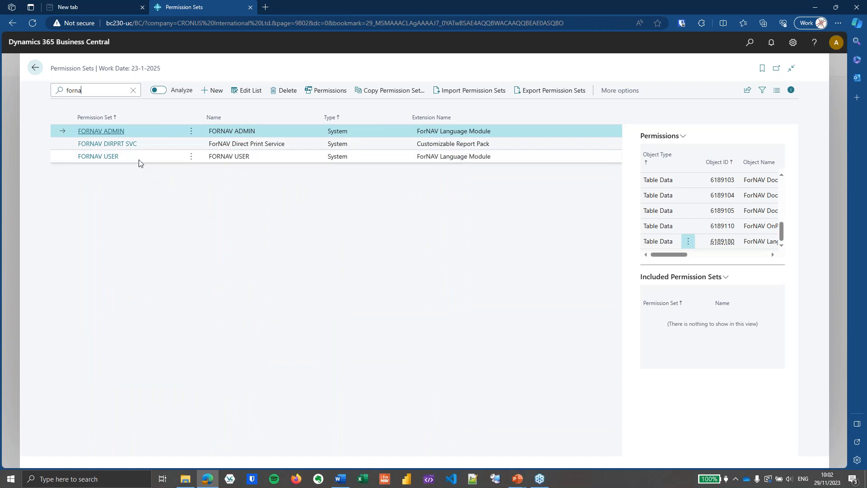
Examine the table permissions included in the FORNAV USER permission set, including Direct Print Setup, and return to the permission set list.
left_click(330, 92)
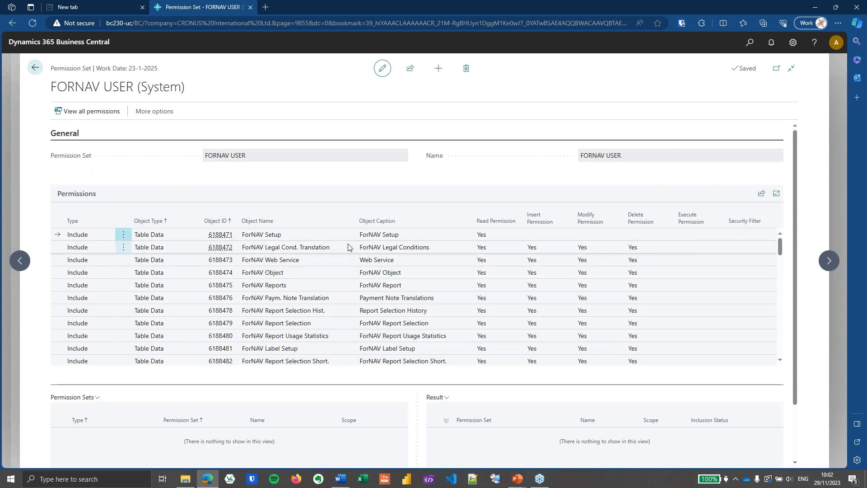
scroll(353, 244, "down", 3)
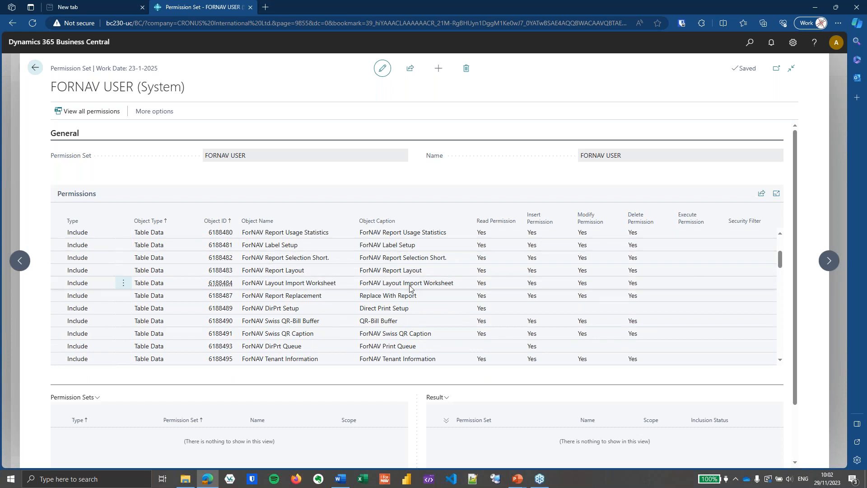
scroll(364, 267, "down", 1)
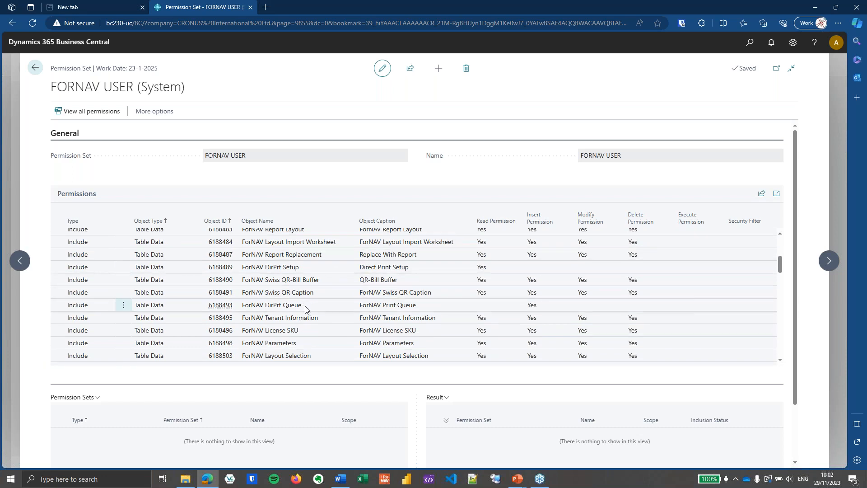
left_click(325, 270)
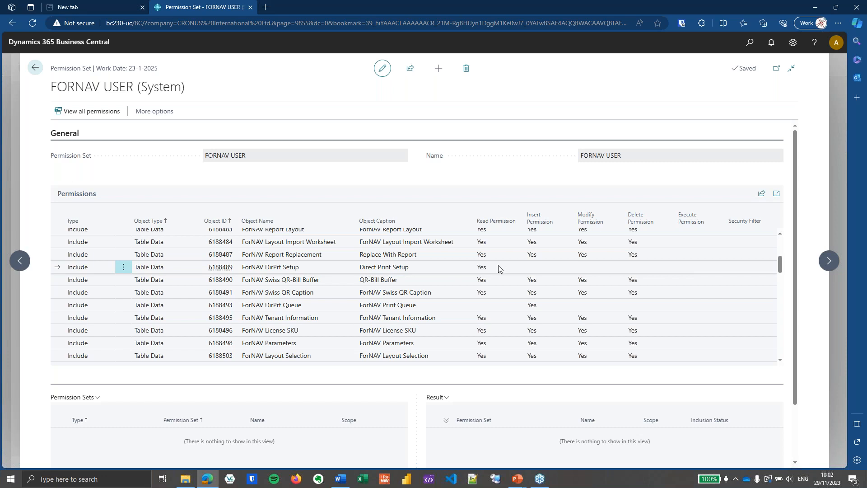
scroll(378, 324, "down", 8)
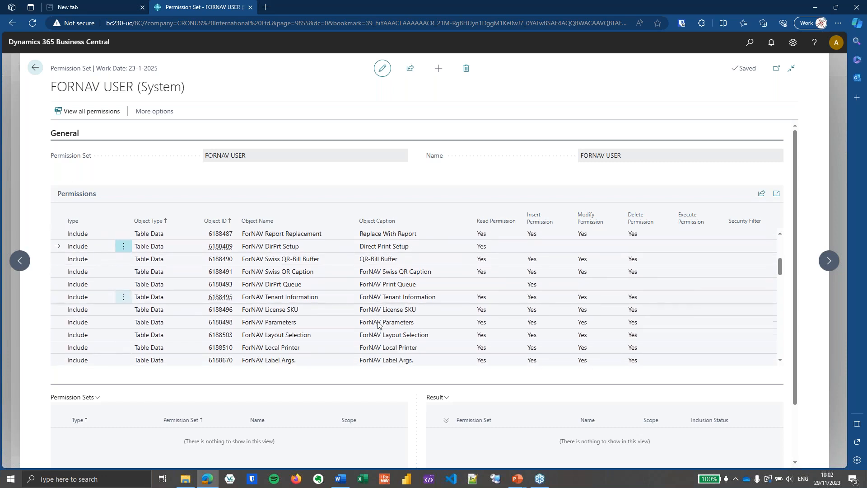
scroll(378, 320, "down", 10)
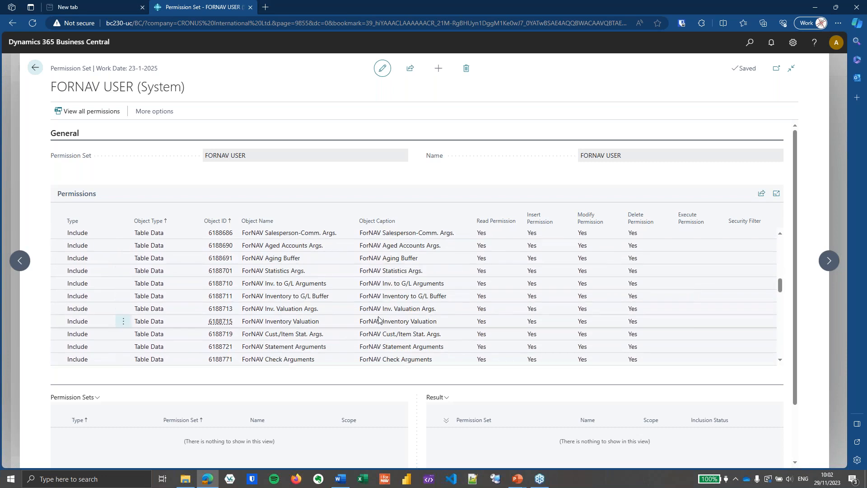
scroll(378, 320, "down", 1)
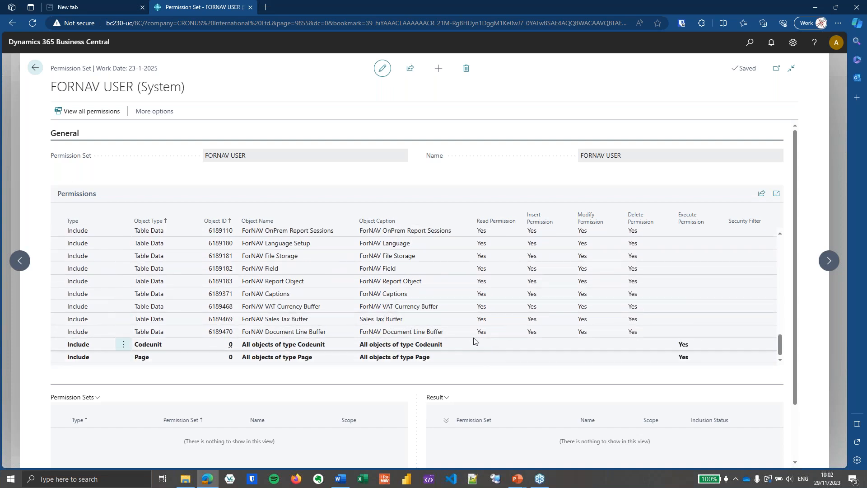
scroll(500, 321, "up", 3)
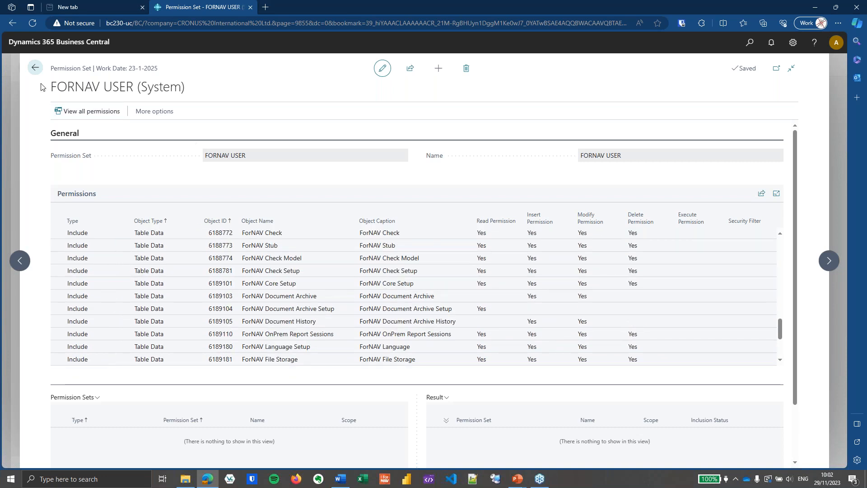
left_click(35, 68)
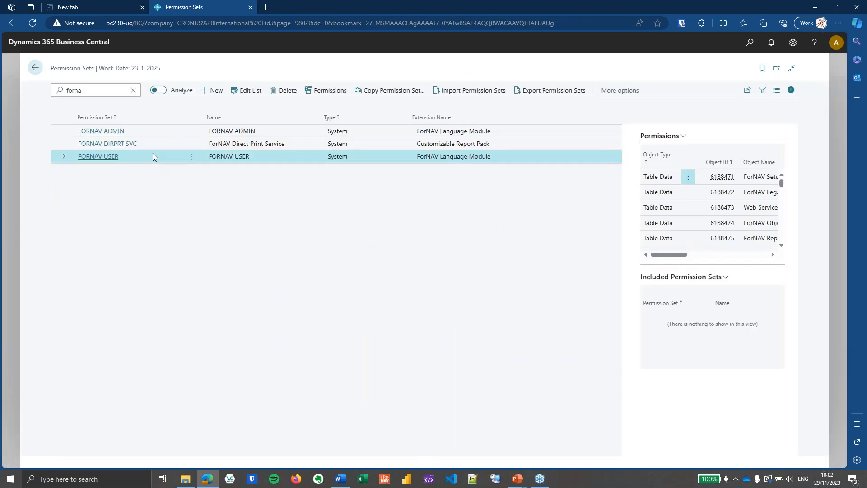
Examine the read, insert, modify and delete permissions in the FORNAV ADMIN permission set, and return to the list.
left_click(137, 132)
left_click(113, 131)
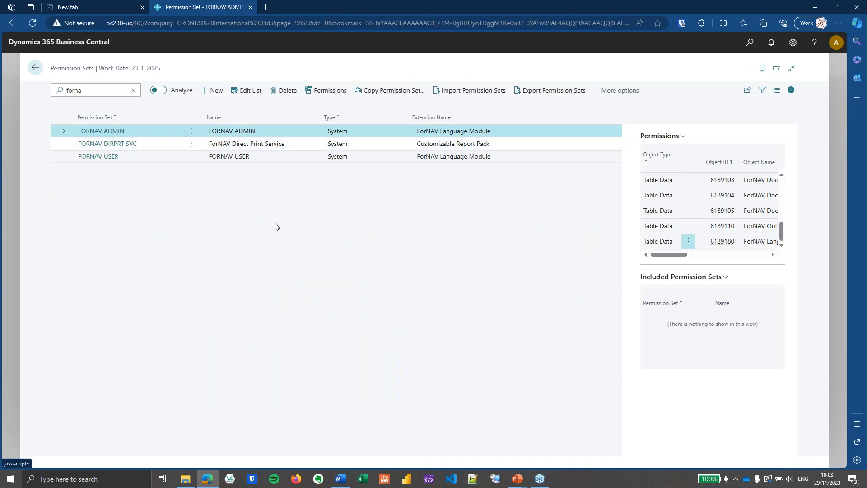
scroll(462, 291, "down", 3)
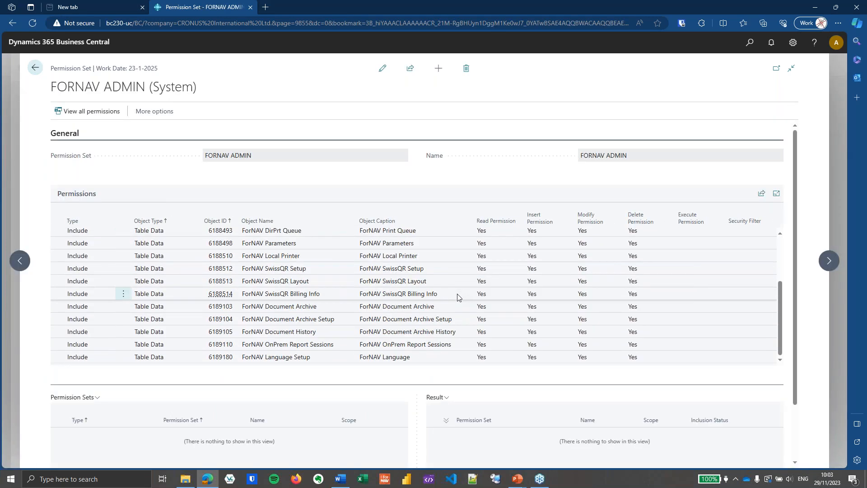
scroll(458, 297, "up", 3)
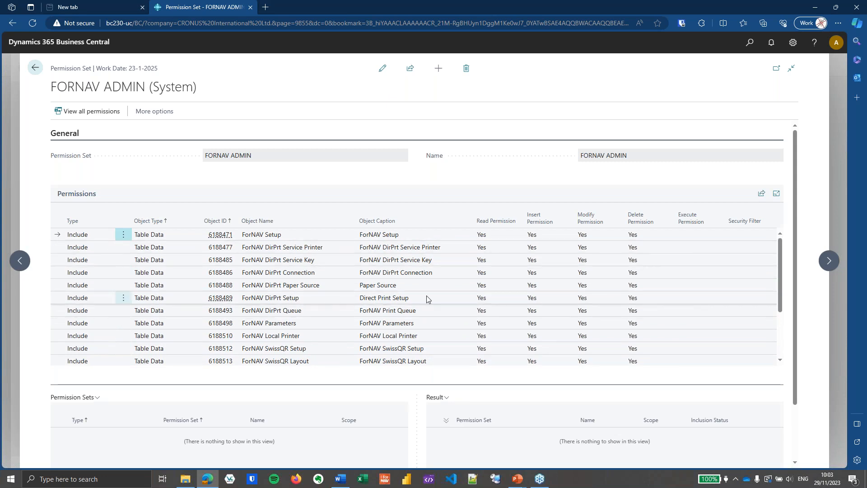
scroll(426, 300, "down", 1)
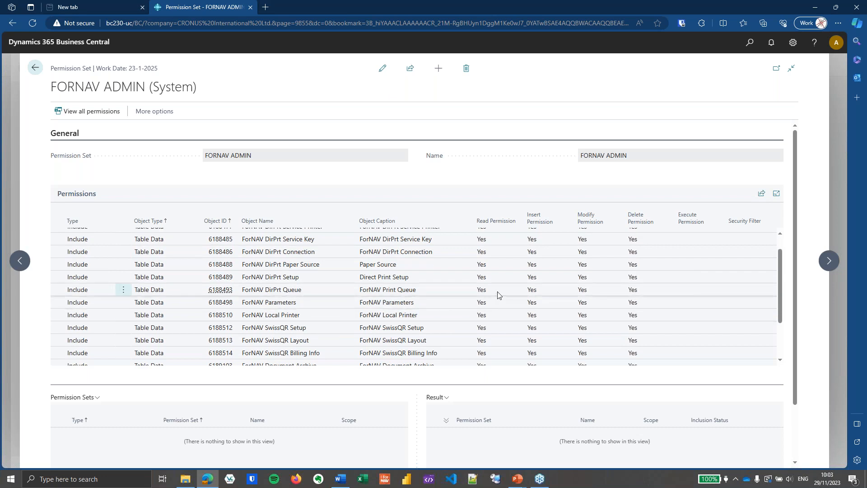
scroll(497, 292, "up", 2)
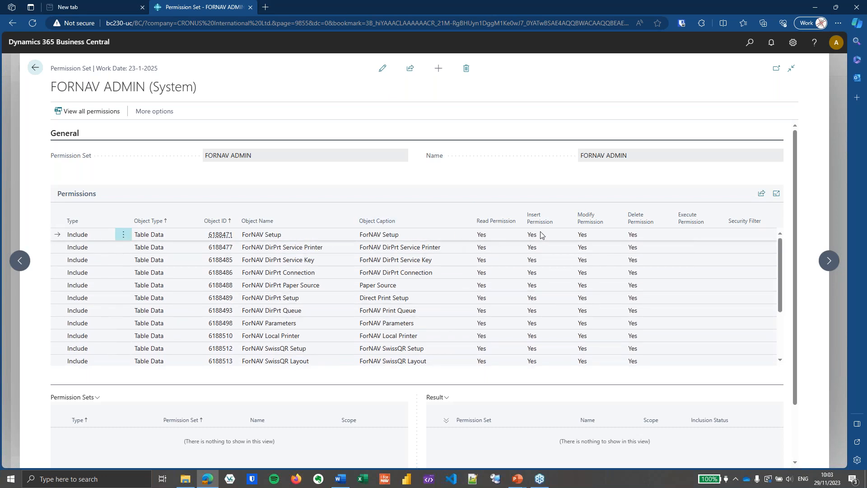
scroll(645, 290, "down", 3)
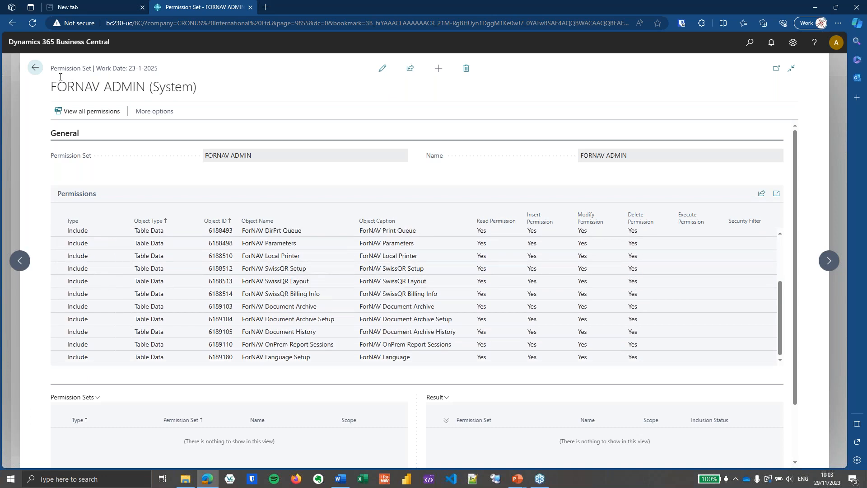
left_click(35, 67)
Search the permission sets for d365 and open the permissions of D365 BUS PREMIUM.
left_click(133, 90)
type("d365")
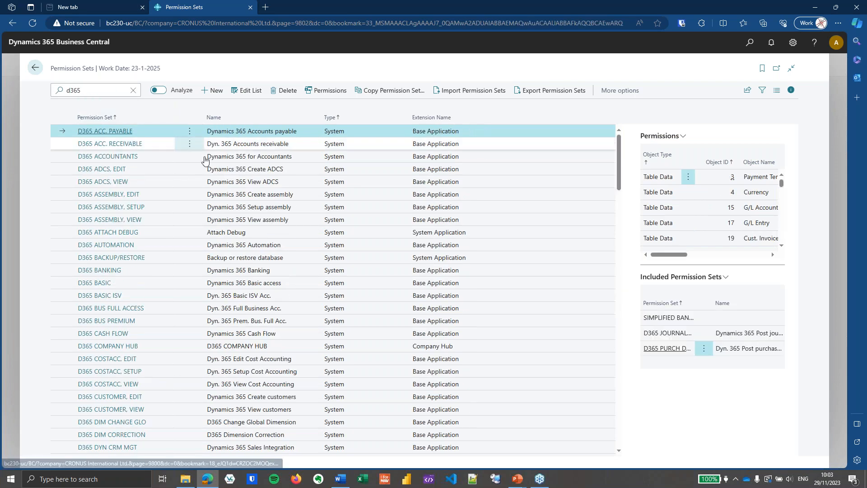
left_click(155, 280)
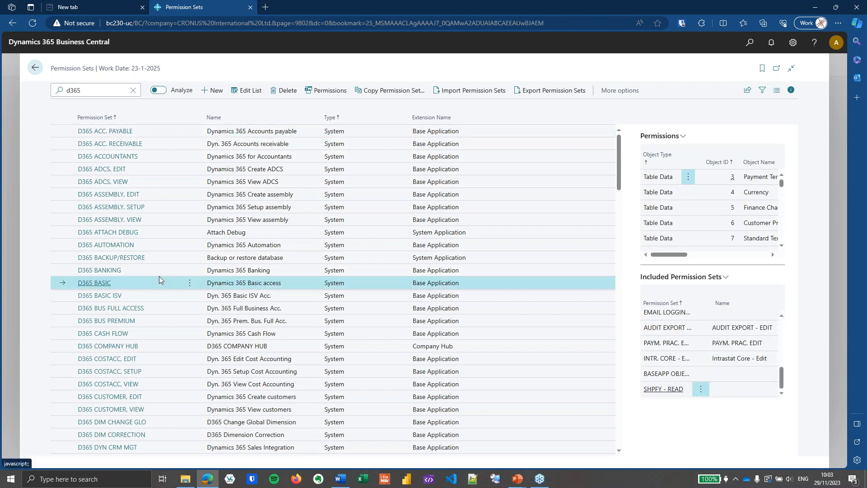
scroll(159, 275, "down", 1)
scroll(159, 278, "down", 1)
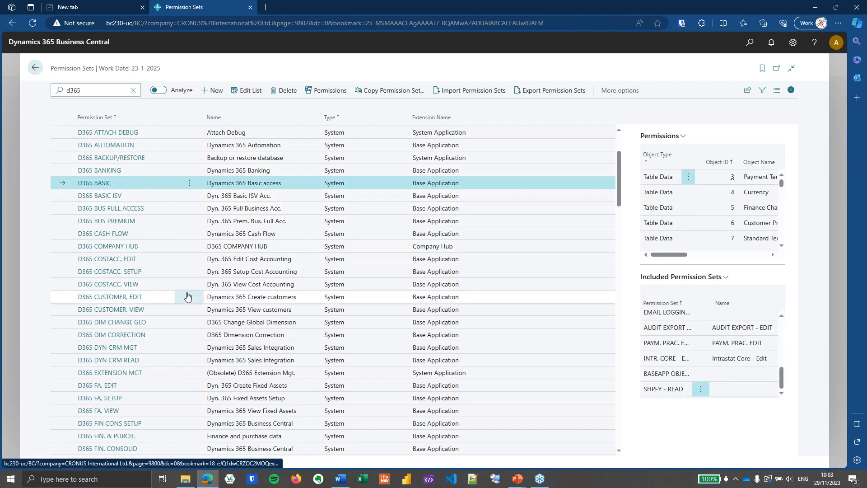
left_click(154, 223)
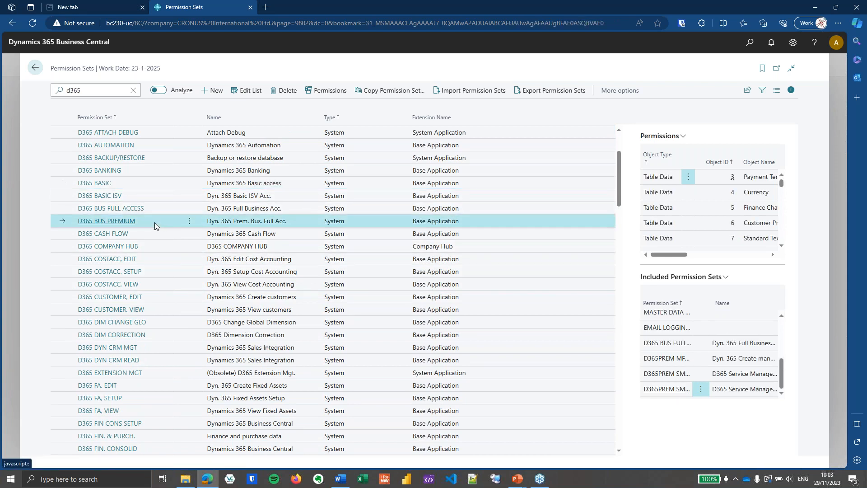
left_click(338, 96)
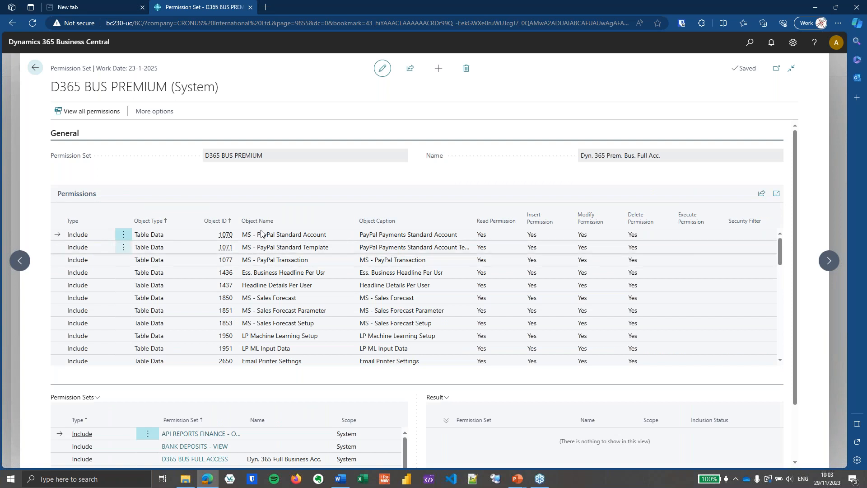
Sort the D365 BUS PREMIUM permissions by object ID in descending order and examine the ForNAV table entries.
left_click(222, 220)
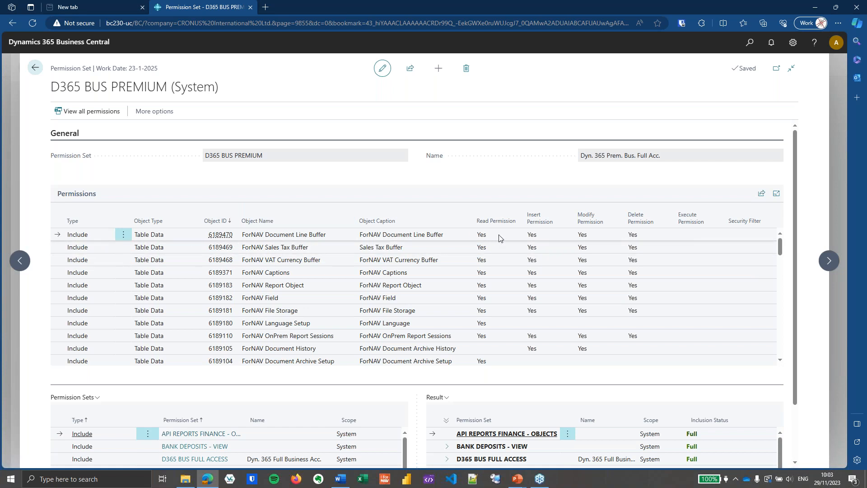
scroll(499, 238, "down", 3)
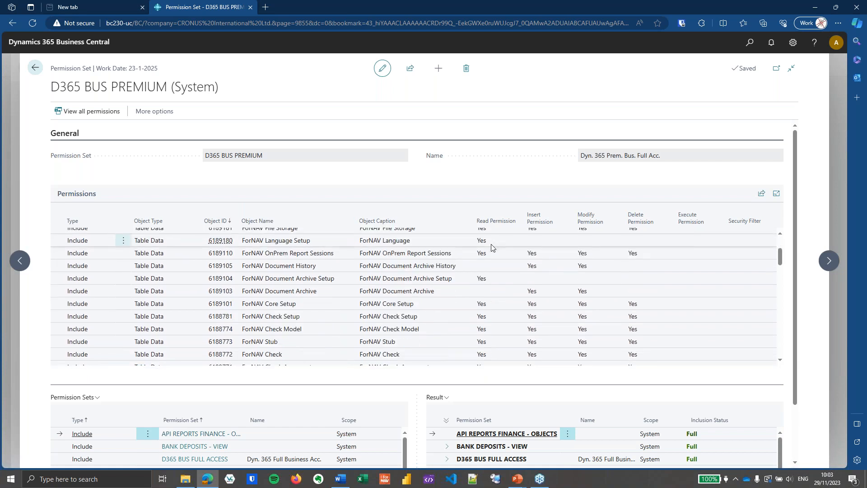
scroll(492, 245, "down", 10)
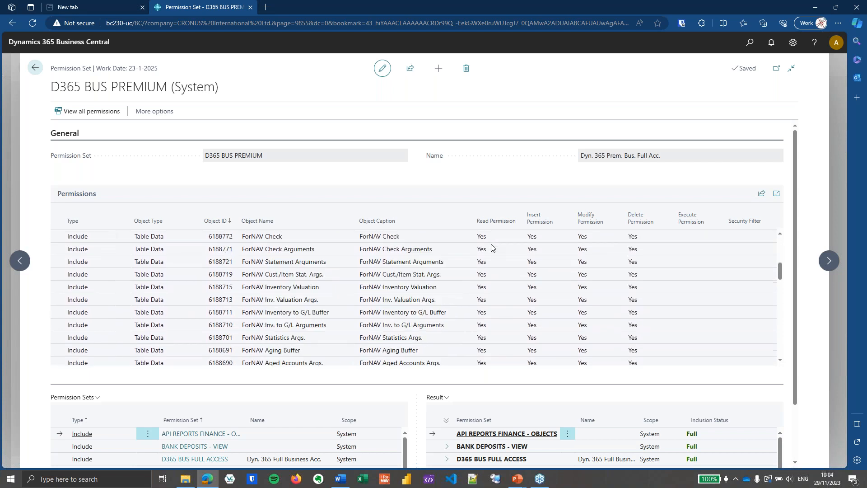
scroll(491, 248, "down", 3)
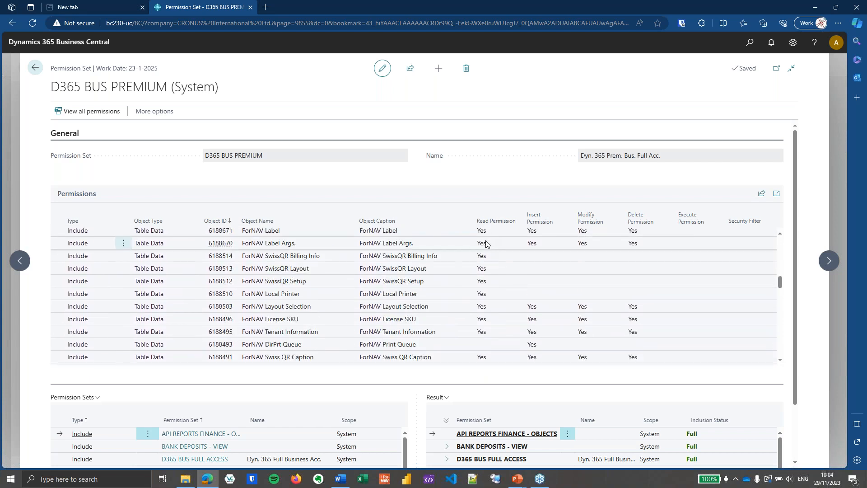
scroll(443, 282, "down", 1)
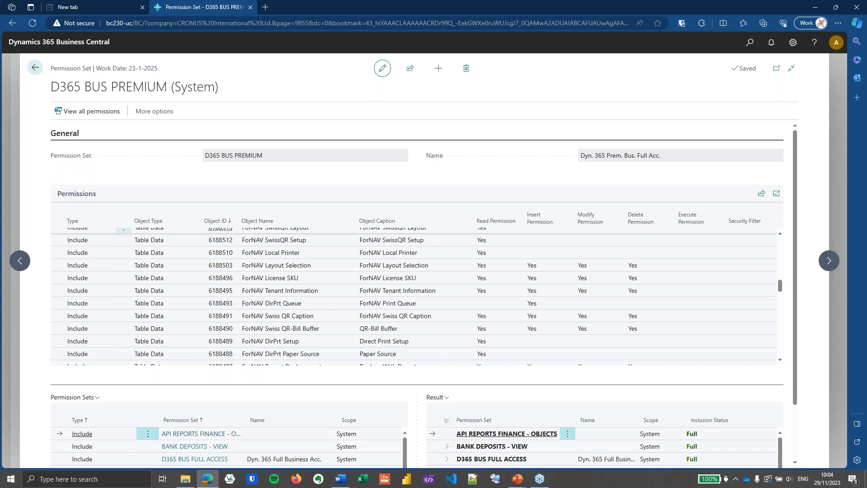
left_click(35, 67)
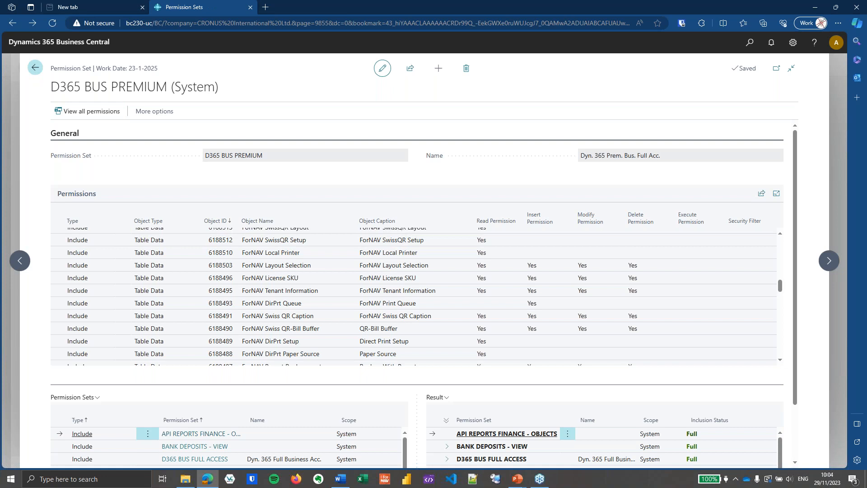
key("alt+Tab")
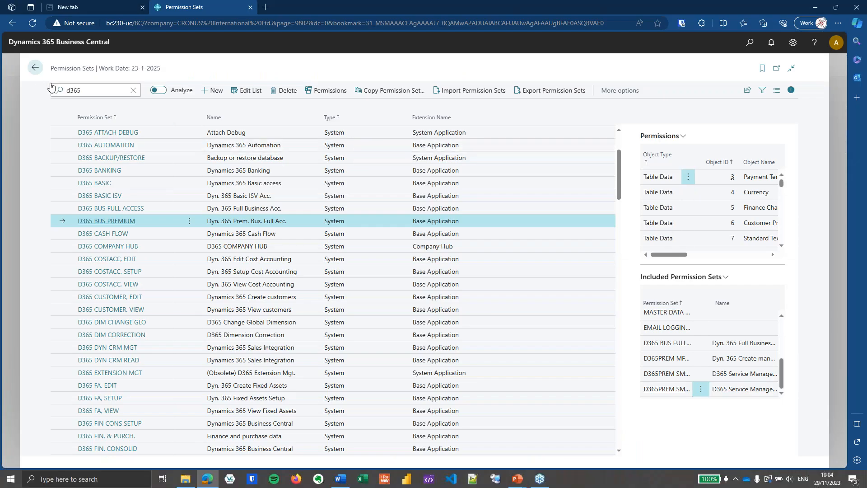
Open the TEST user's card from the user list and assign it the FORNAV USER permission set.
left_click(35, 69)
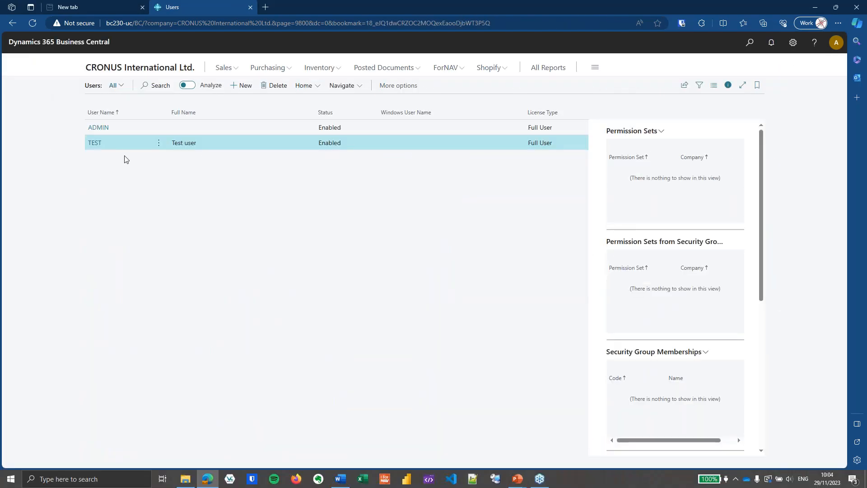
left_click(94, 144)
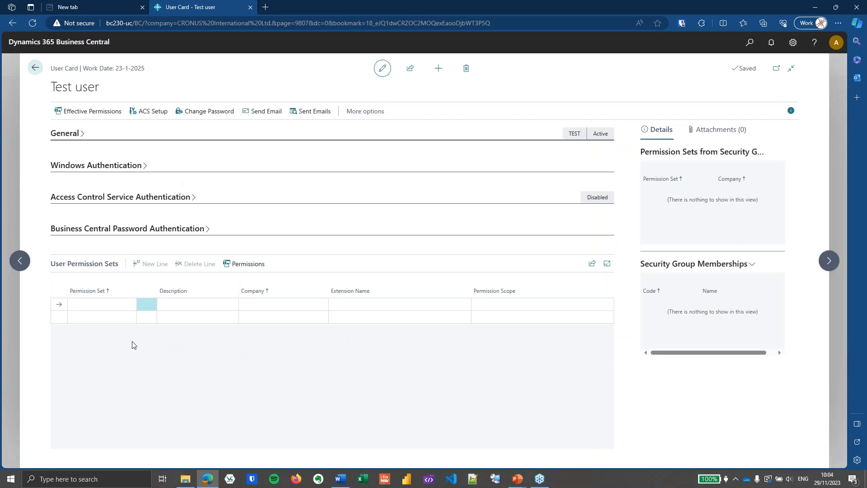
left_click(92, 305)
left_click(129, 307)
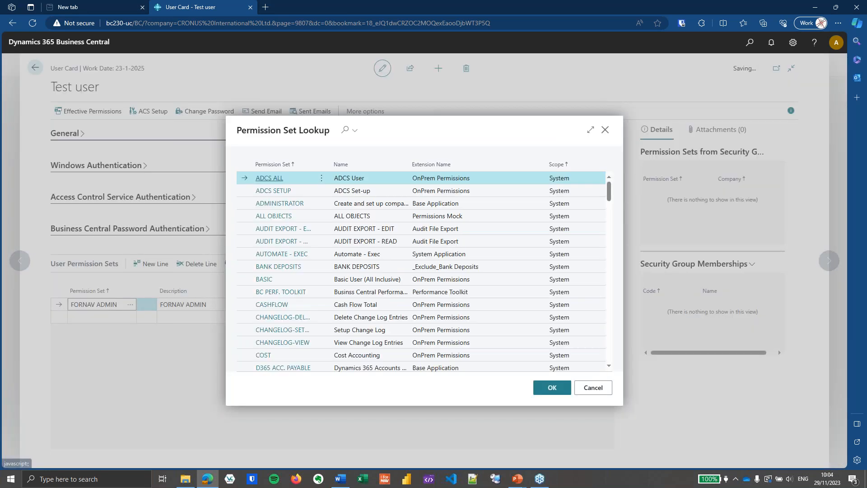
left_click(346, 130)
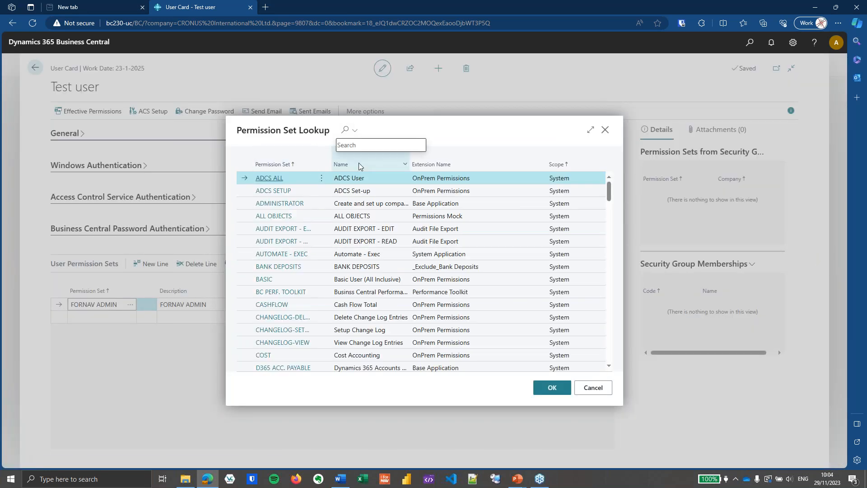
type("forna")
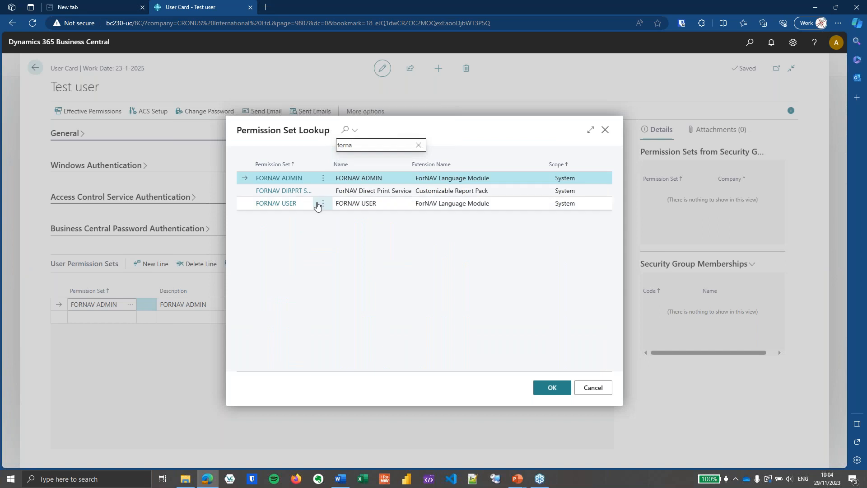
left_click(304, 204)
left_click(542, 382)
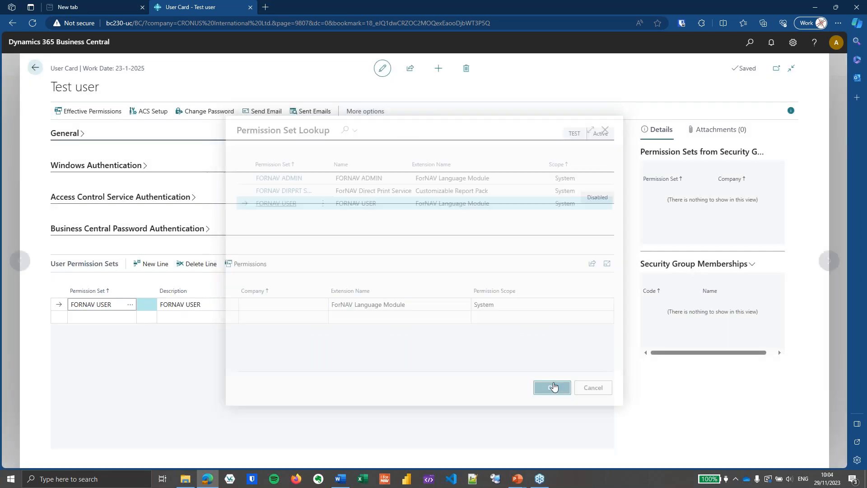
Remove the FORNAV USER permission set from the test user's permission sets and confirm the deletion.
left_click(100, 317)
left_click(125, 309)
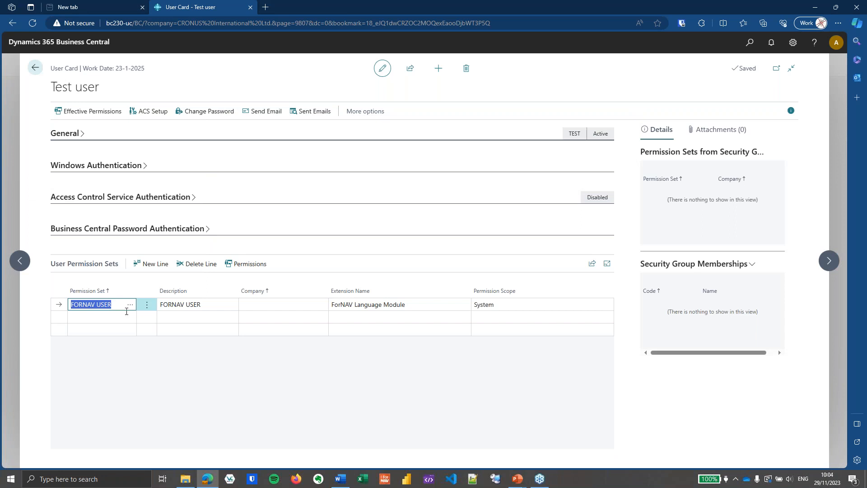
left_click(198, 268)
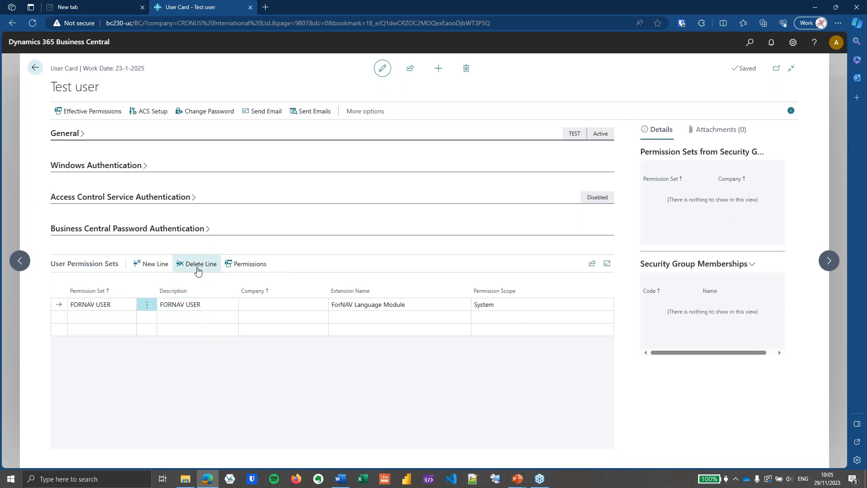
left_click(467, 284)
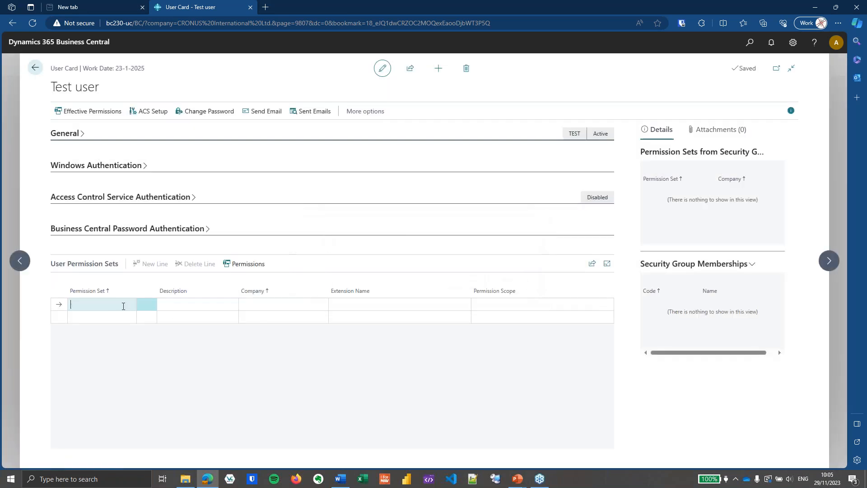
Search the permission sets for d365 and assign D365 BASIC to the test user.
left_click(131, 305)
left_click(344, 131)
type("d365")
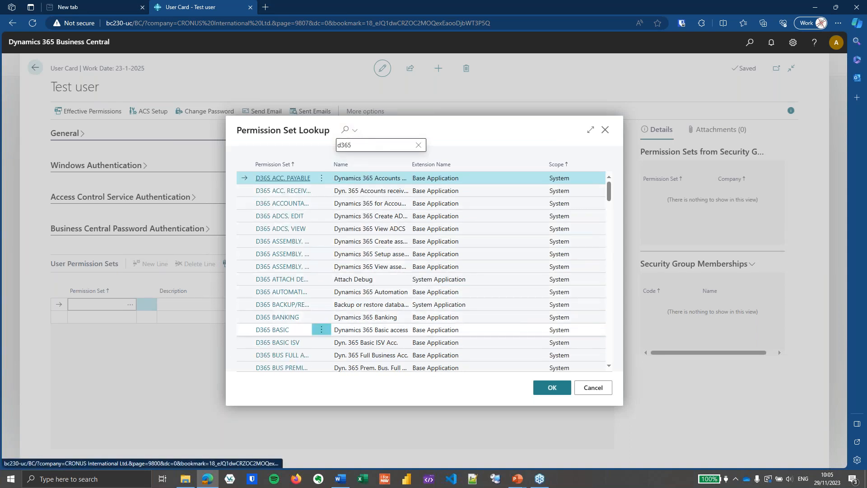
left_click(321, 330)
left_click(553, 388)
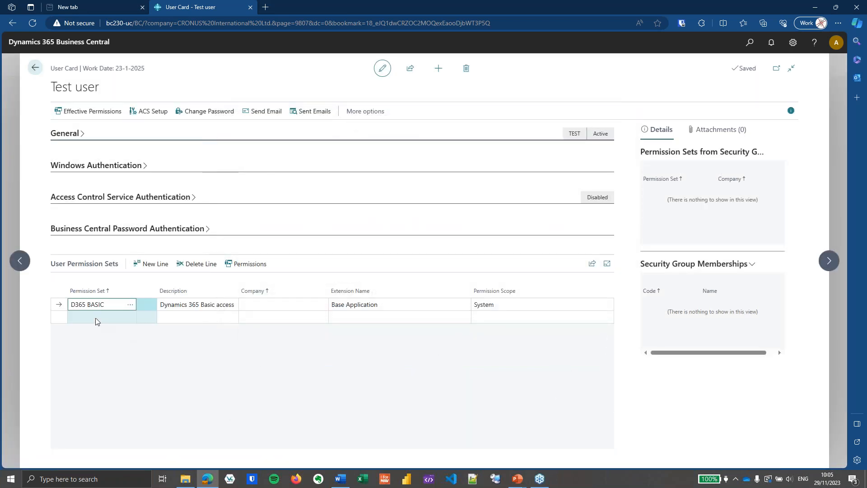
left_click(112, 309)
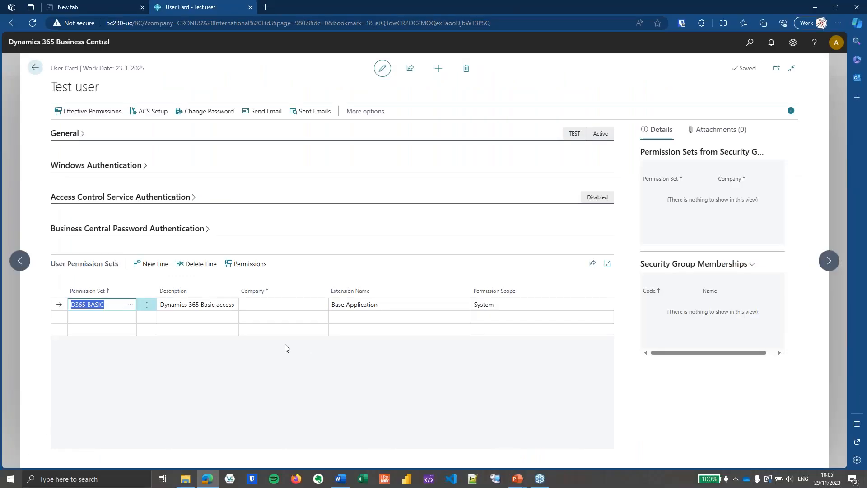
Return to the user list, examine the permission sets on the ADMIN user's card, and go back to the list.
left_click(35, 68)
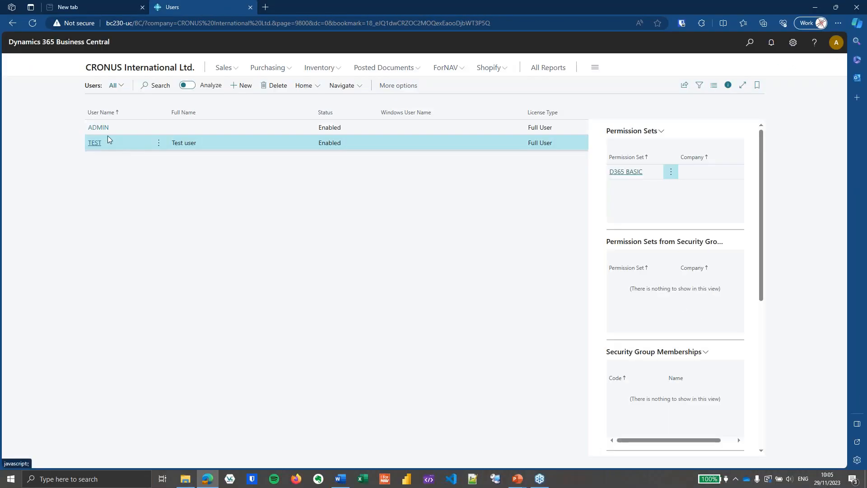
left_click(103, 130)
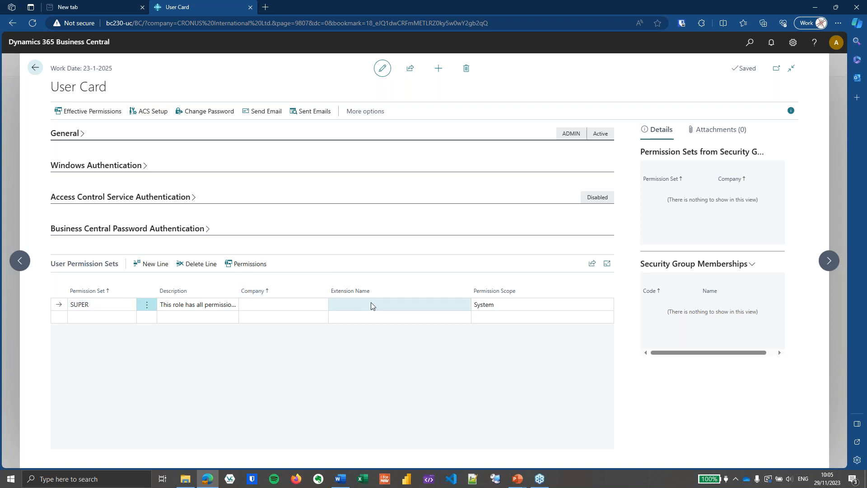
left_click(35, 68)
Open the TEST user's card, search the permission sets for forn, and add FORNAV ADMIN on the line below D365 BASIC.
left_click(113, 145)
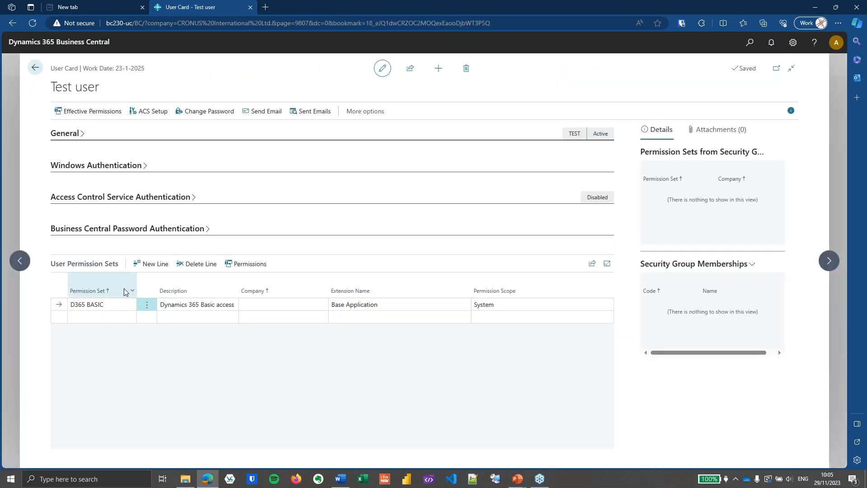
left_click(117, 303)
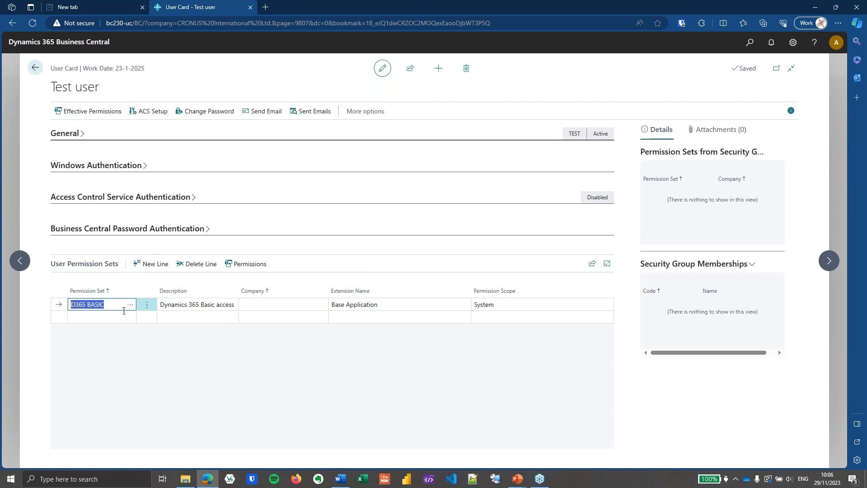
left_click(94, 317)
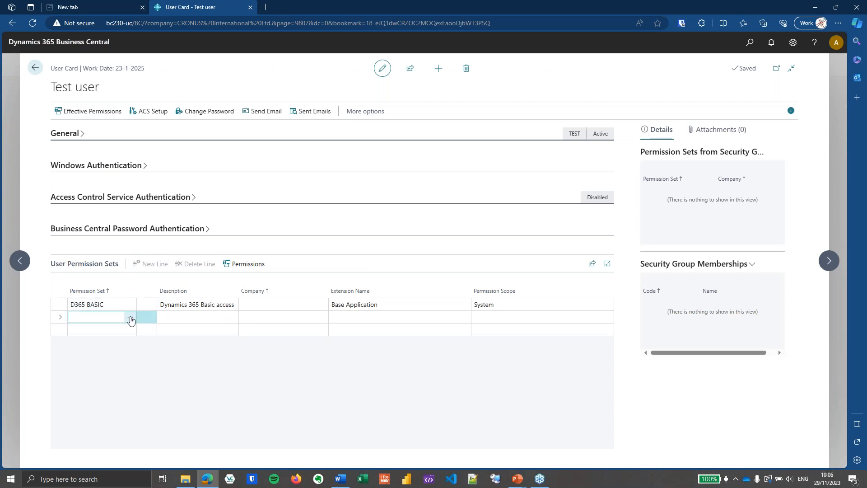
left_click(131, 318)
left_click(345, 130)
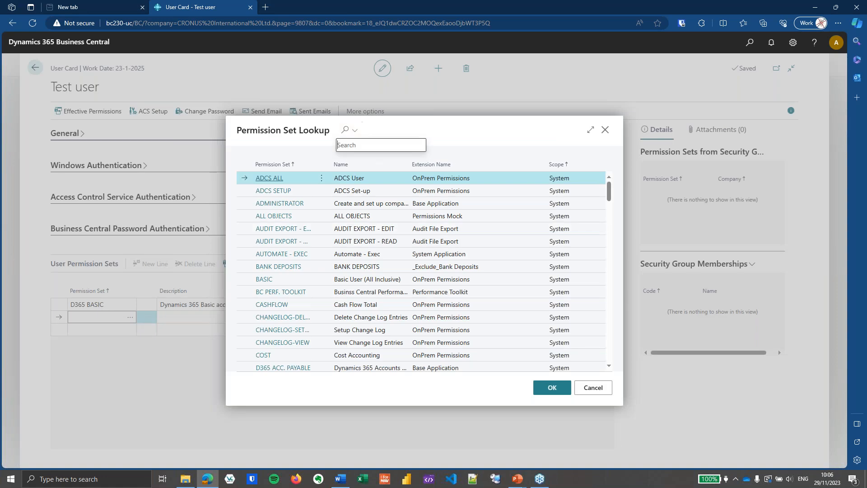
type("forn")
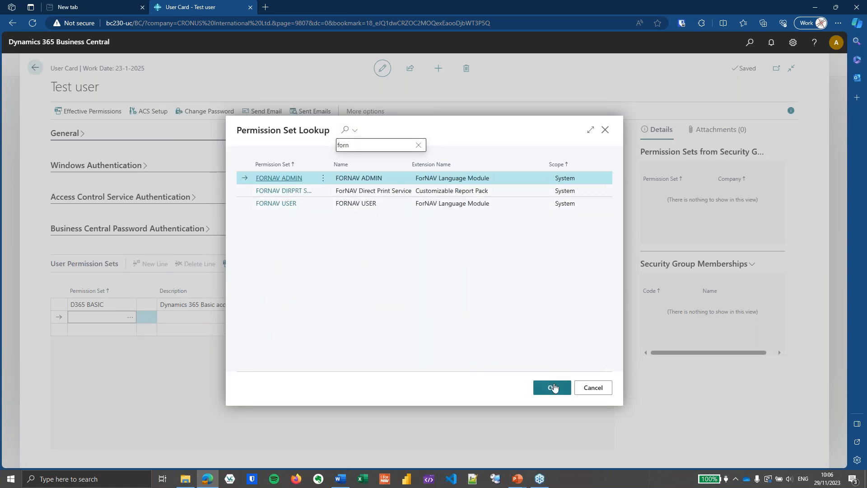
left_click(553, 388)
left_click(289, 305)
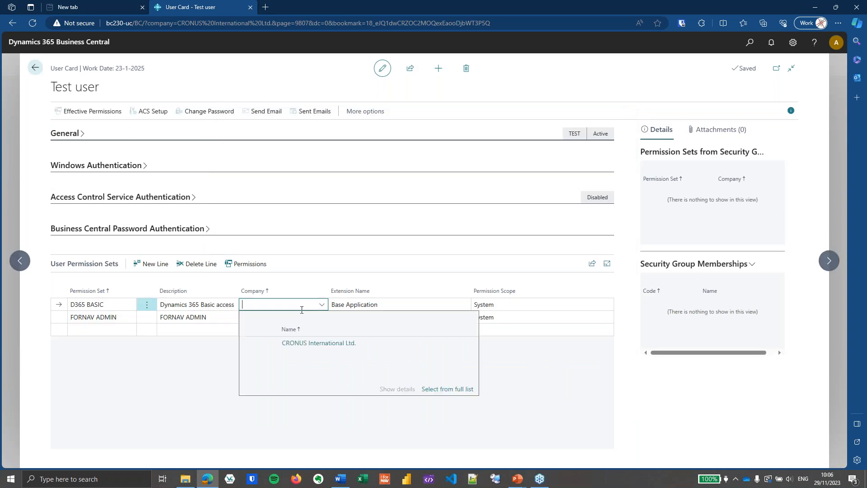
left_click(226, 321)
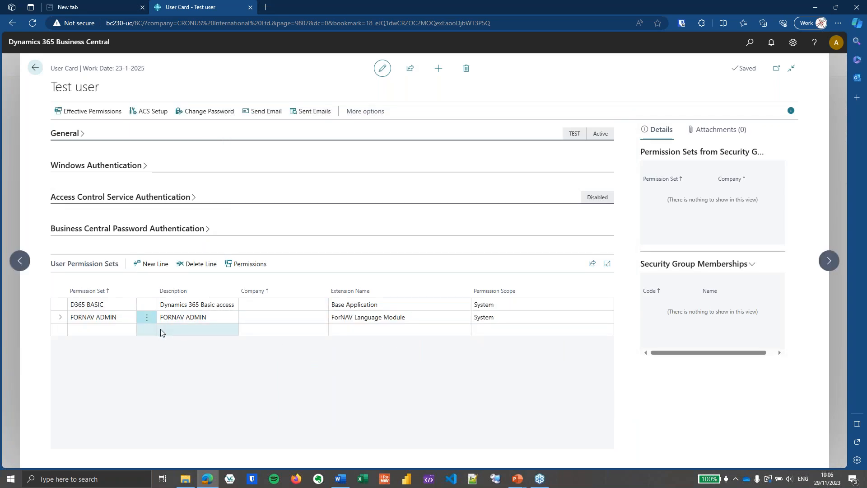